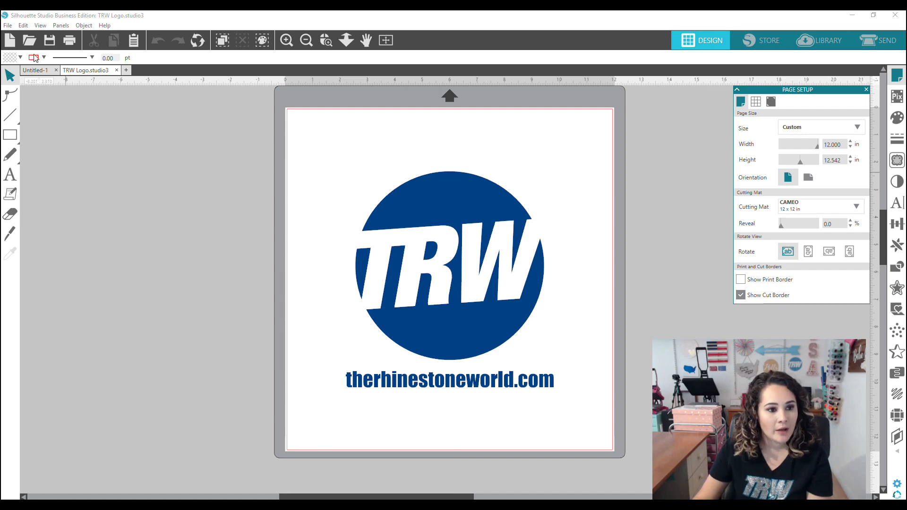
Step: Open the SVG file TRW Super Mono 3L MF Cut Templates from the TRW Designs folder
{"action": "left_click", "coordinate": [30, 41]}
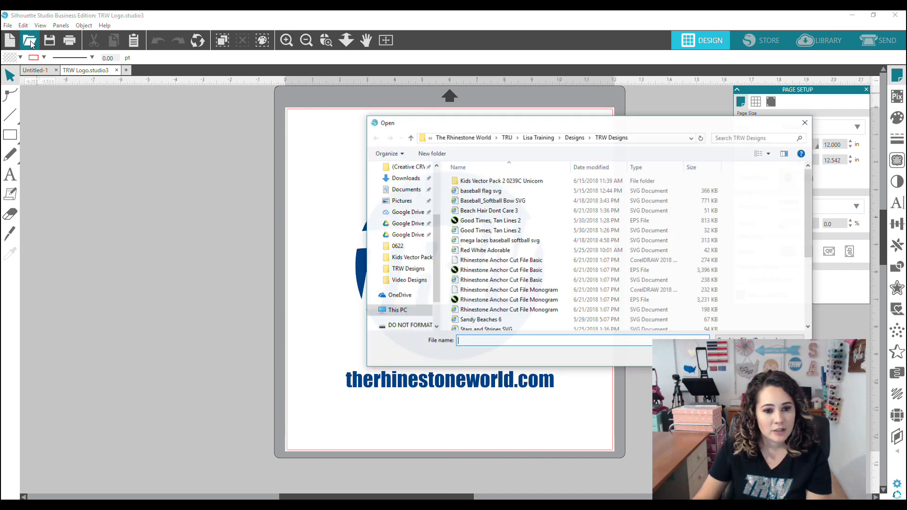
{"action": "scroll", "coordinate": [570, 277], "scroll_direction": "down", "scroll_amount": 4}
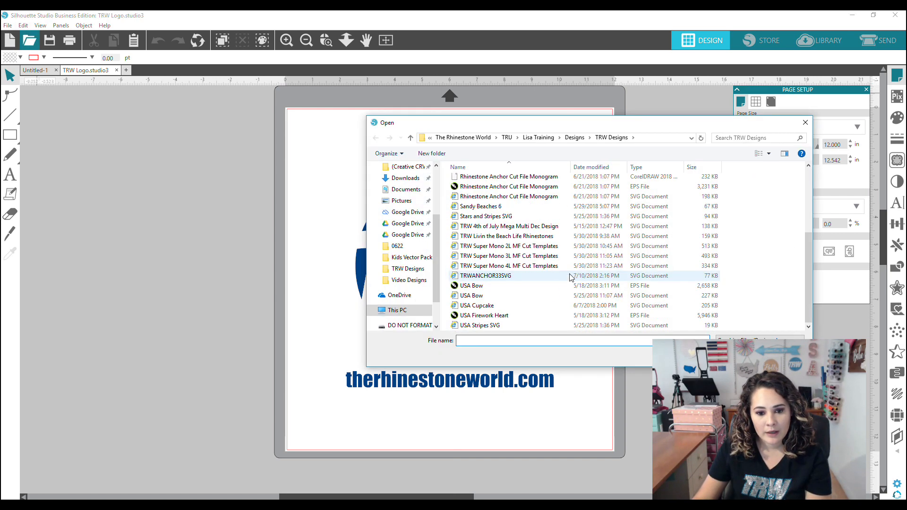
{"action": "double_click", "coordinate": [500, 256]}
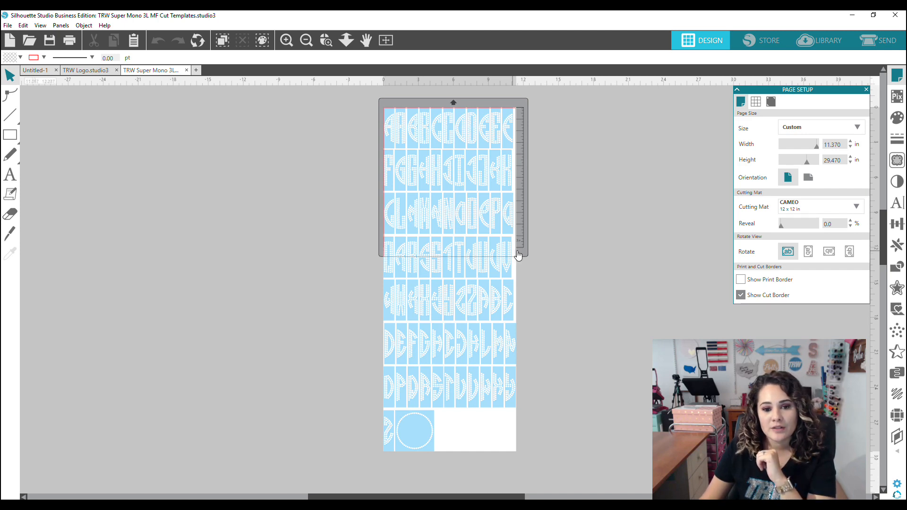
Step: Inspect the template letters on the mat and set the page's cutting mat to None
{"action": "left_click", "coordinate": [326, 40]}
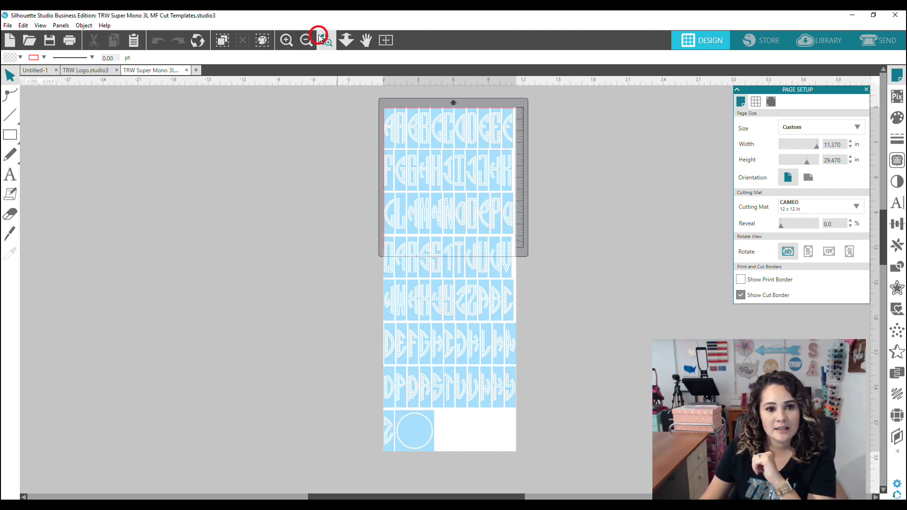
{"action": "left_click_drag", "start_coordinate": [360, 100], "coordinate": [541, 288]}
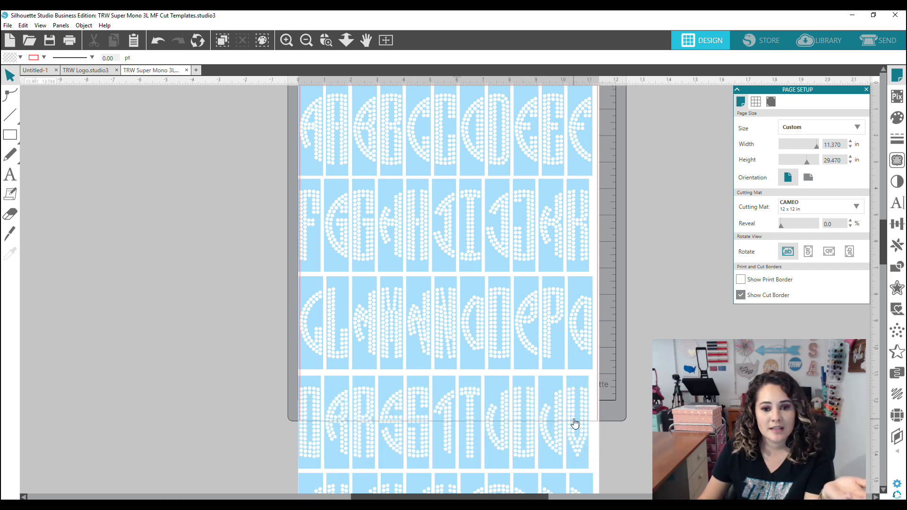
{"action": "scroll", "coordinate": [597, 424], "scroll_direction": "up", "scroll_amount": 1}
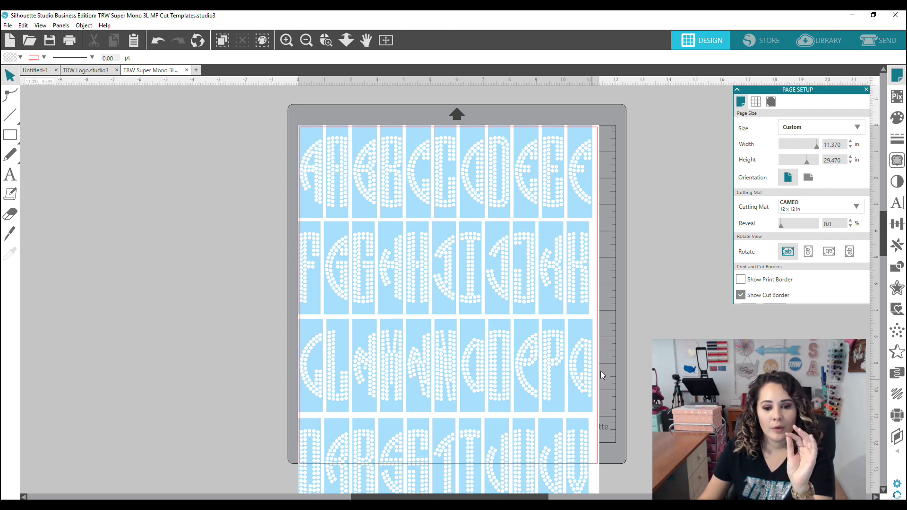
{"action": "scroll", "coordinate": [616, 236], "scroll_direction": "down", "scroll_amount": 1}
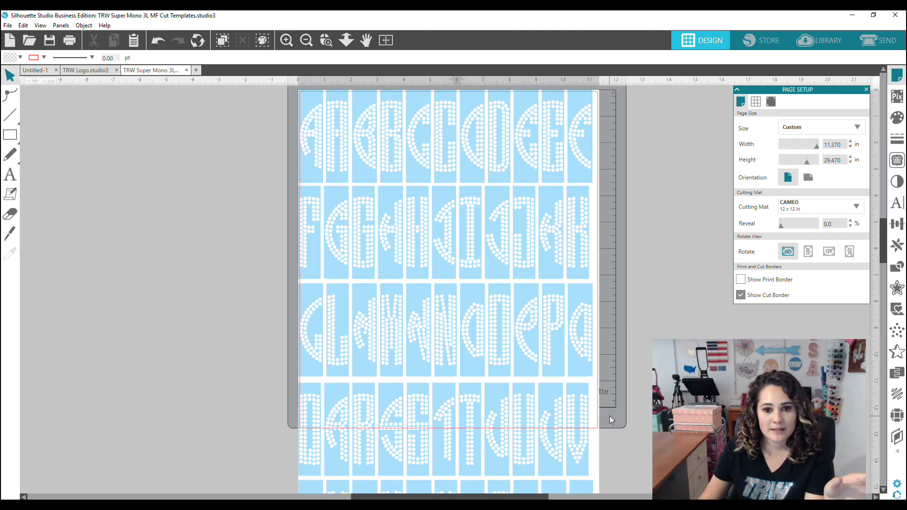
{"action": "scroll", "coordinate": [609, 415], "scroll_direction": "up", "scroll_amount": 1}
{"action": "left_click", "coordinate": [804, 203]}
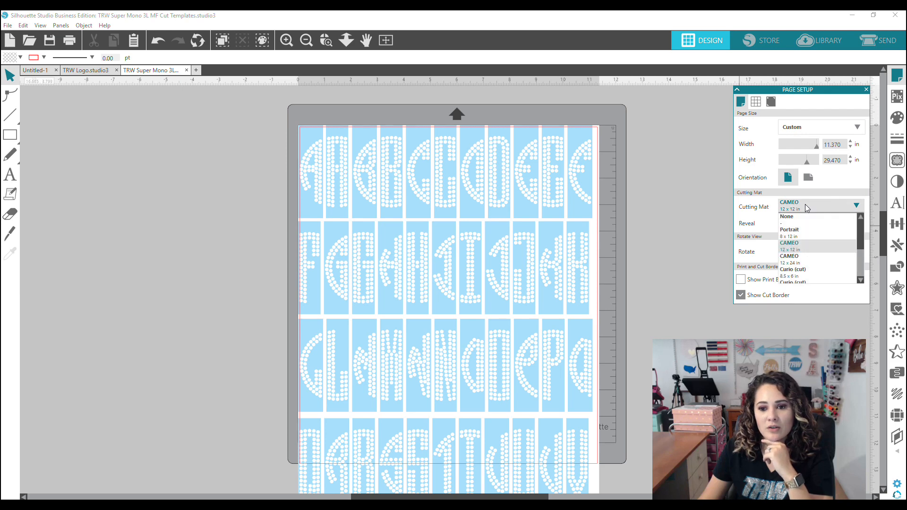
{"action": "left_click", "coordinate": [798, 218]}
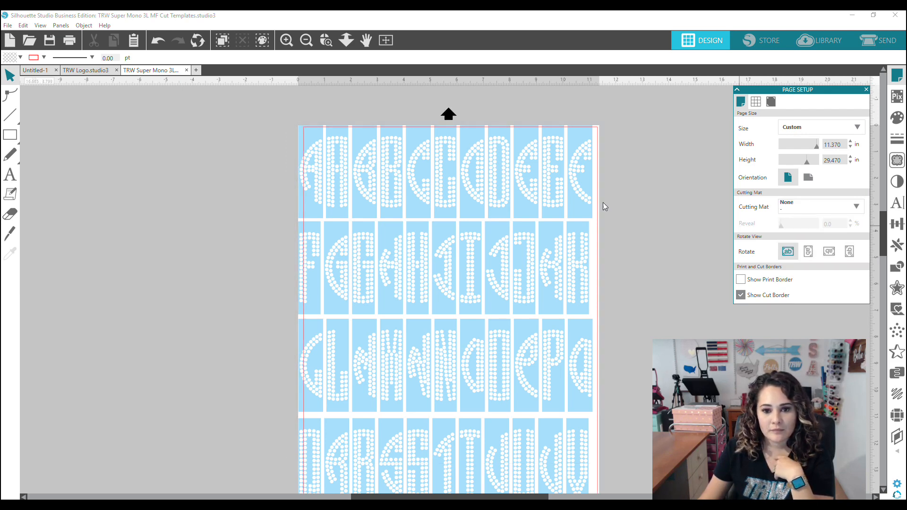
Step: Move the grouped letter templates inward from the page's upper-left corner, to about X 0.225 in and Y 0.125 in
{"action": "scroll", "coordinate": [371, 233], "scroll_direction": "down", "scroll_amount": 3}
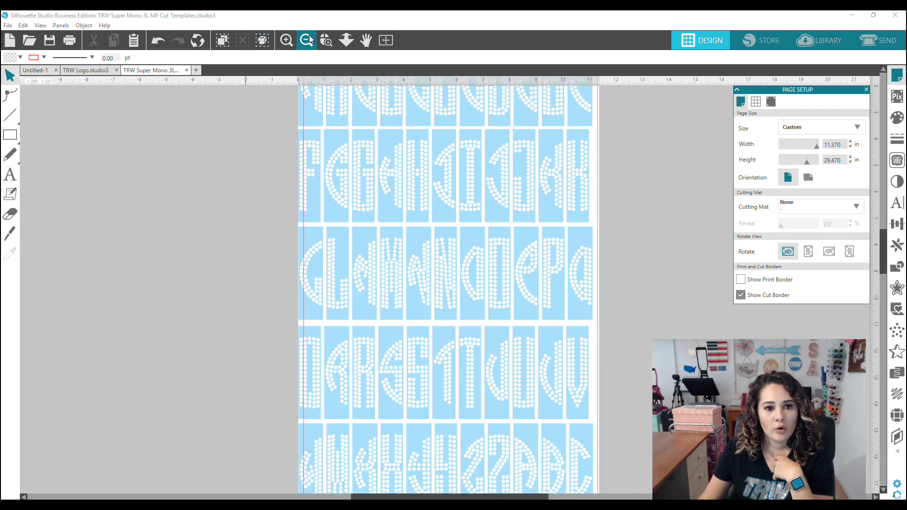
{"action": "left_click", "coordinate": [386, 40]}
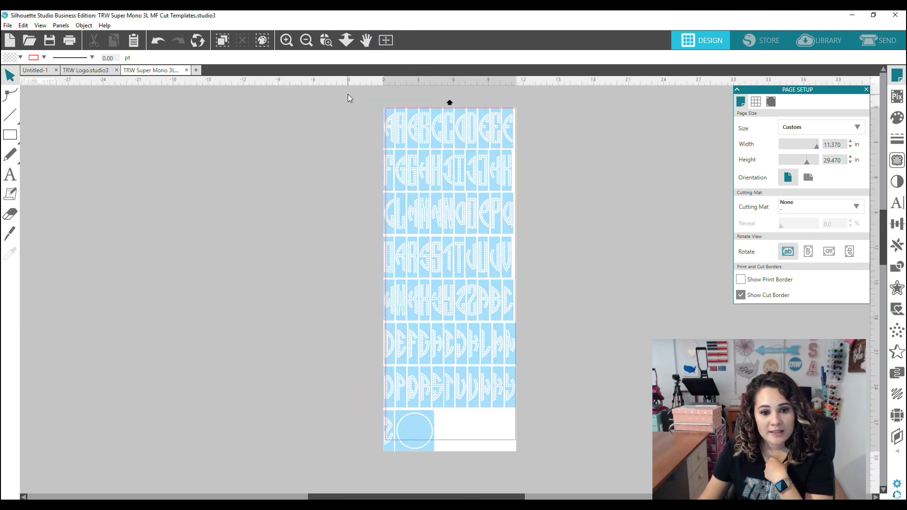
{"action": "left_click", "coordinate": [322, 41]}
{"action": "left_click_drag", "start_coordinate": [332, 104], "coordinate": [650, 367]}
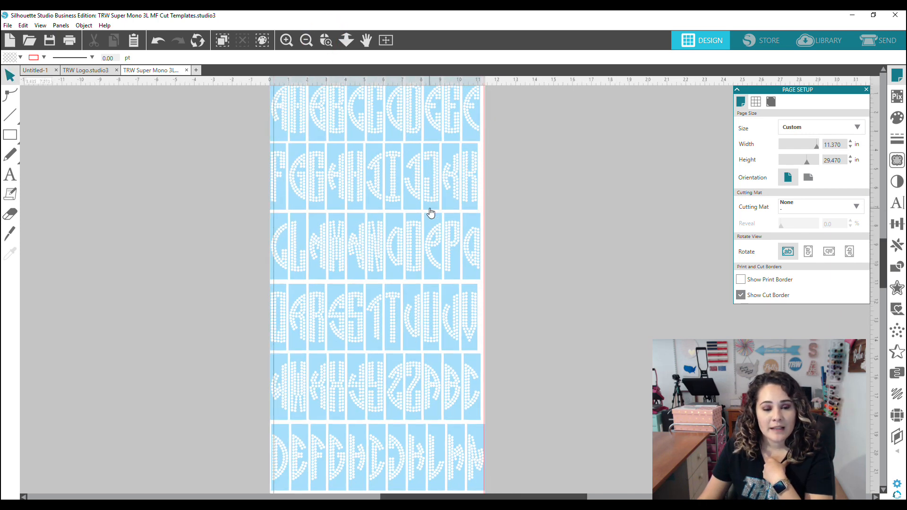
{"action": "scroll", "coordinate": [433, 231], "scroll_direction": "up", "scroll_amount": 1}
{"action": "left_click_drag", "start_coordinate": [427, 188], "coordinate": [432, 193]}
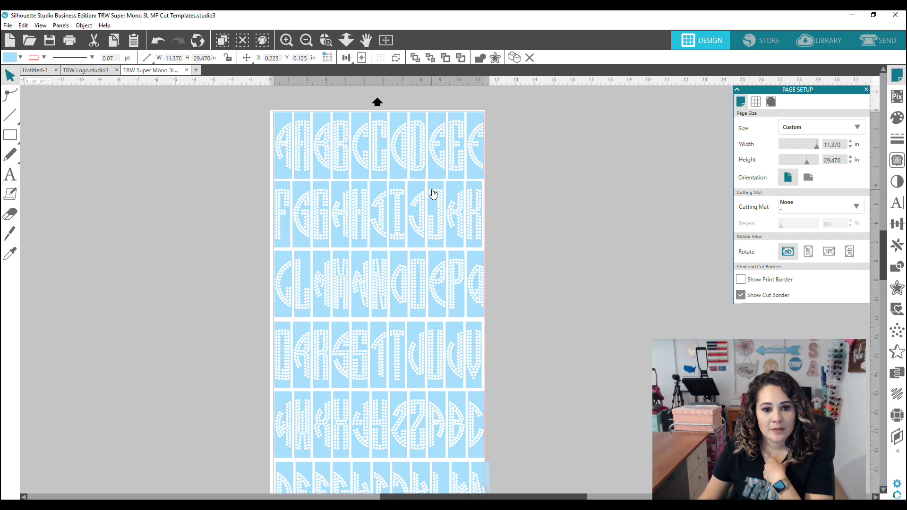
{"action": "left_click", "coordinate": [431, 191]}
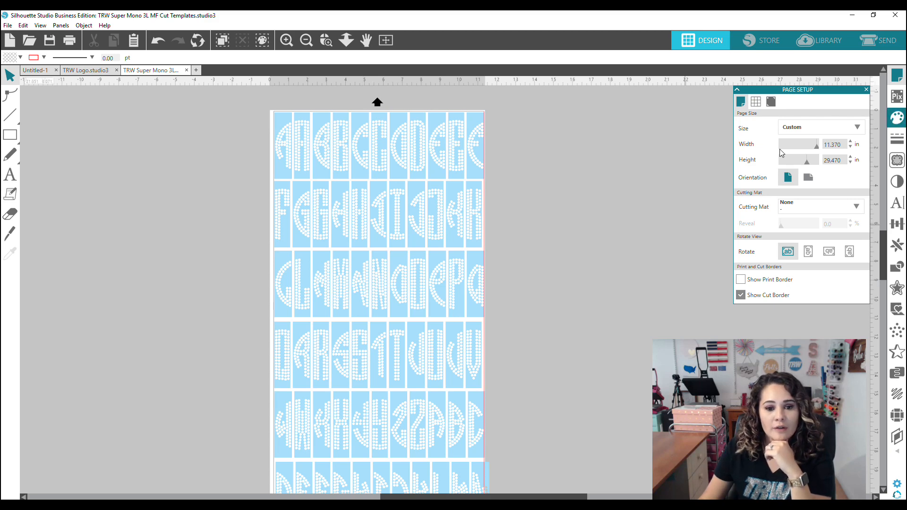
Step: Shift the template group to about X 0.250 in and Y 0.175 in and ungroup it into separate letters
{"action": "scroll", "coordinate": [431, 299], "scroll_direction": "down", "scroll_amount": 5}
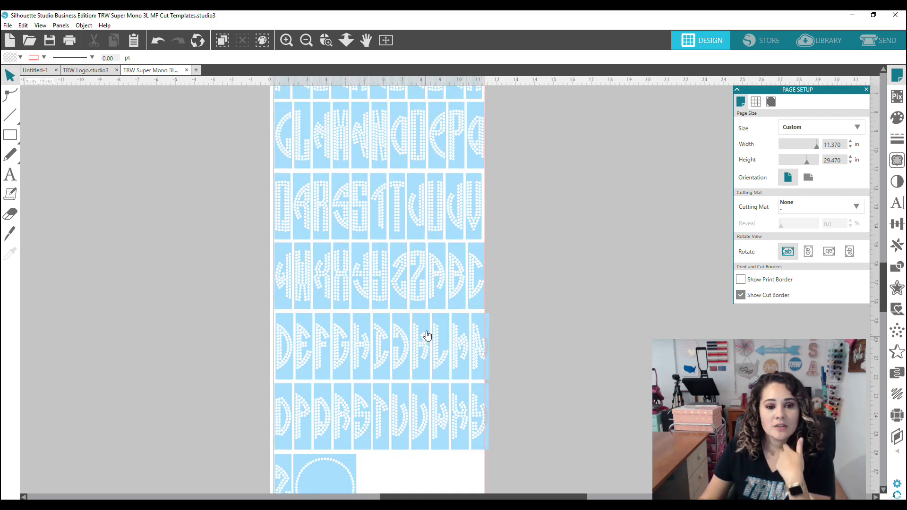
{"action": "scroll", "coordinate": [426, 335], "scroll_direction": "up", "scroll_amount": 5}
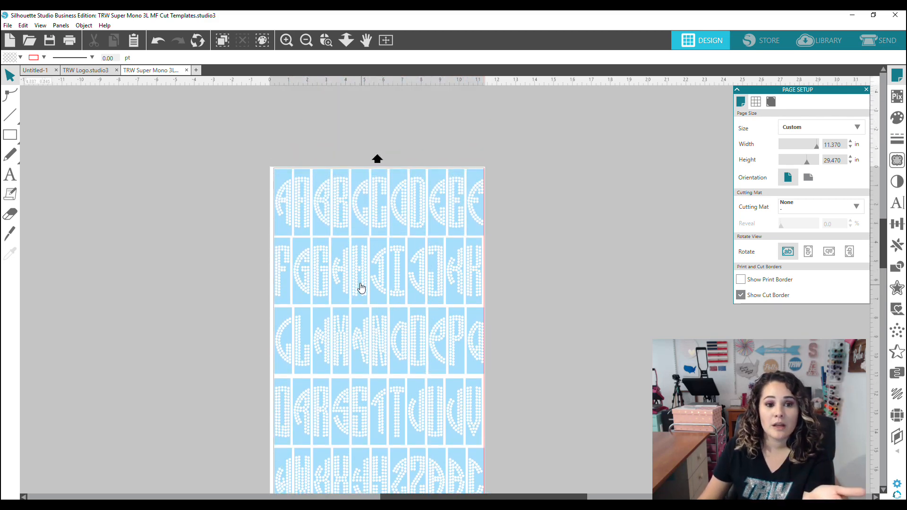
{"action": "left_click_drag", "start_coordinate": [342, 199], "coordinate": [324, 195]}
{"action": "right_click", "coordinate": [324, 190]}
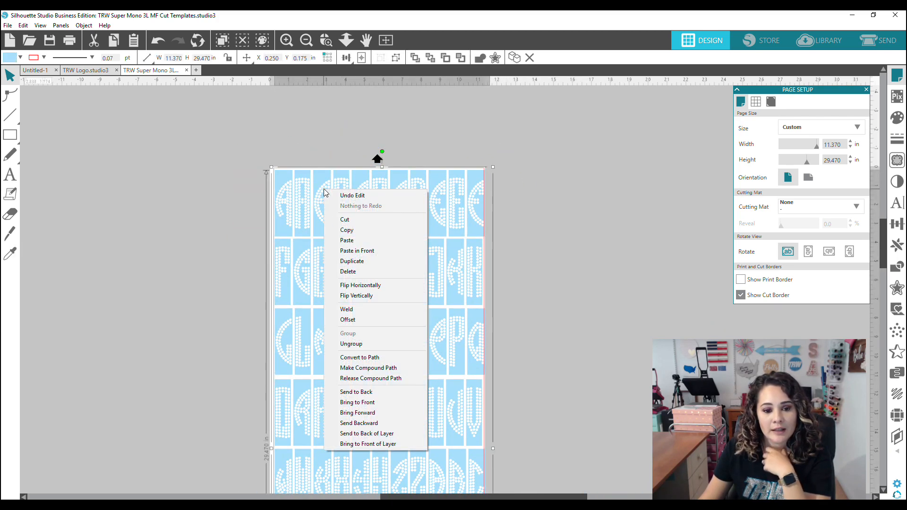
{"action": "left_click", "coordinate": [351, 344]}
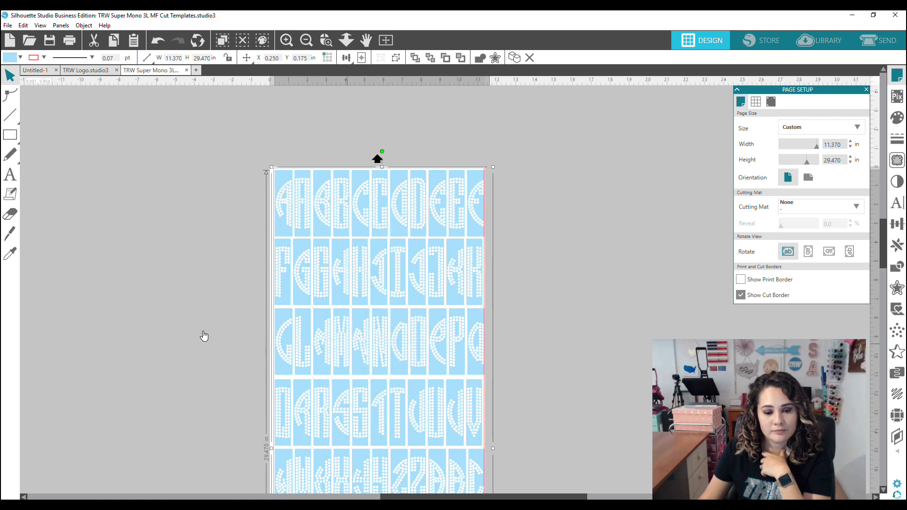
Step: Clear all but the first two template rows from the page, placing the third row to its right and the lower rows to its left
{"action": "scroll", "coordinate": [509, 296], "scroll_direction": "down", "scroll_amount": 1}
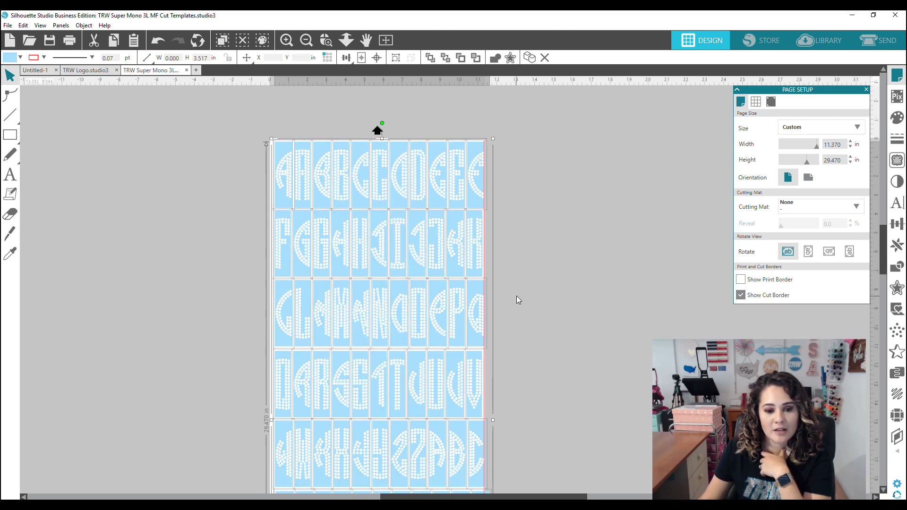
{"action": "scroll", "coordinate": [517, 299], "scroll_direction": "down", "scroll_amount": 3}
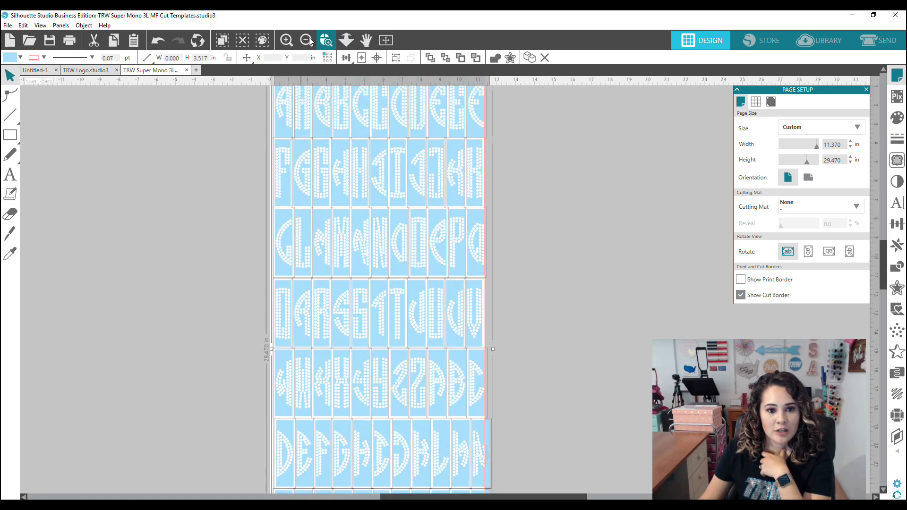
{"action": "left_click", "coordinate": [307, 40]}
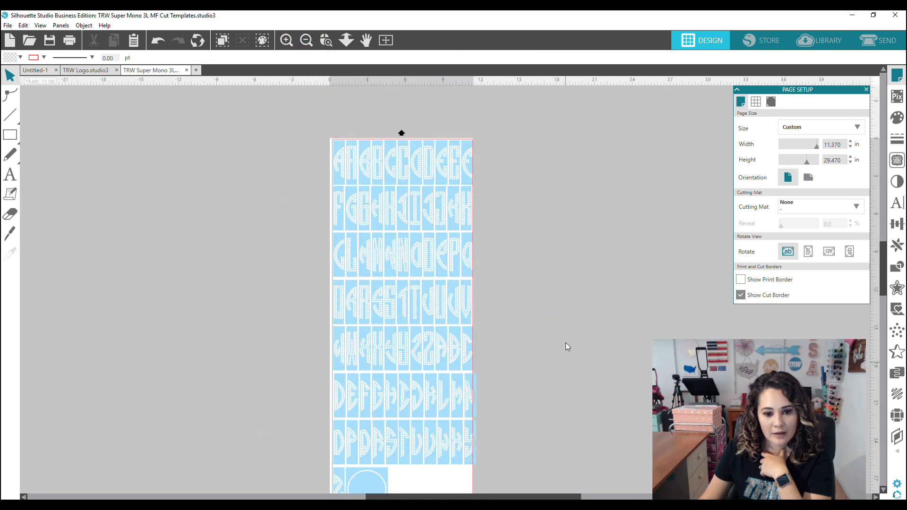
{"action": "scroll", "coordinate": [228, 301], "scroll_direction": "down", "scroll_amount": 1}
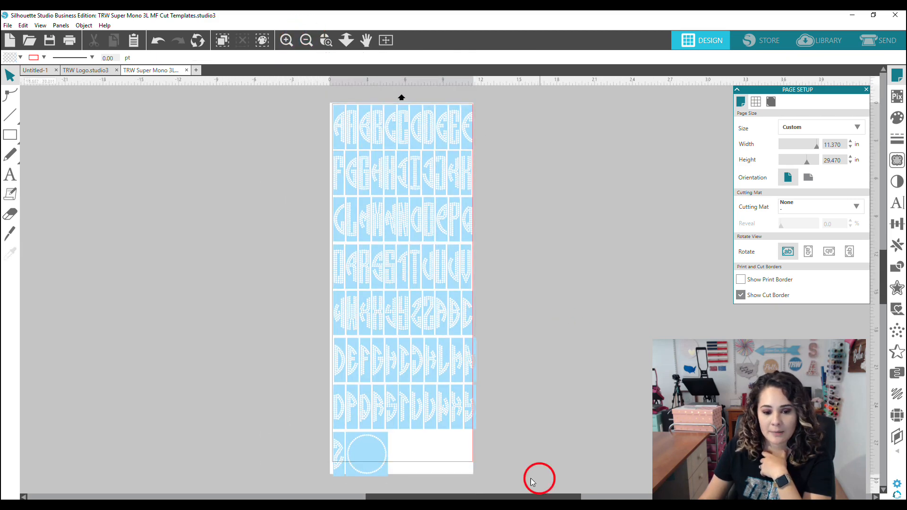
{"action": "left_click_drag", "start_coordinate": [531, 478], "coordinate": [285, 267]}
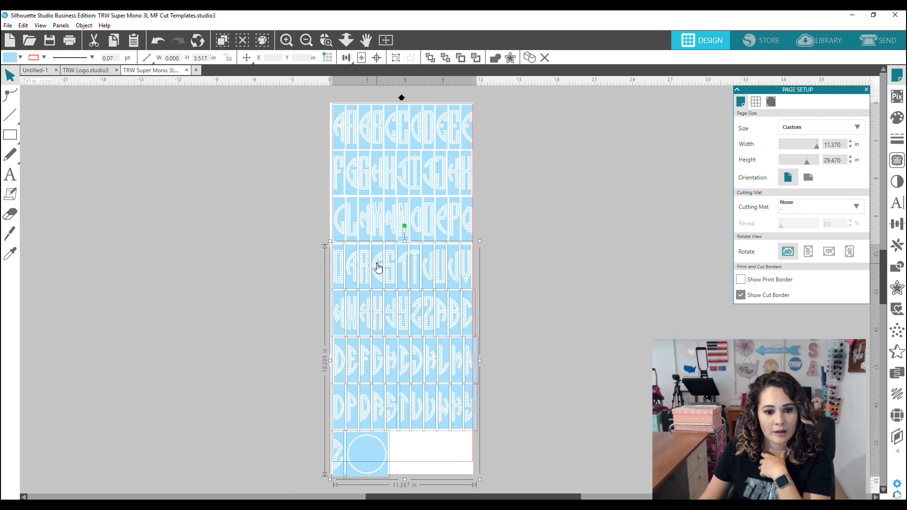
{"action": "left_click_drag", "start_coordinate": [378, 267], "coordinate": [118, 294]}
{"action": "left_click", "coordinate": [418, 311]}
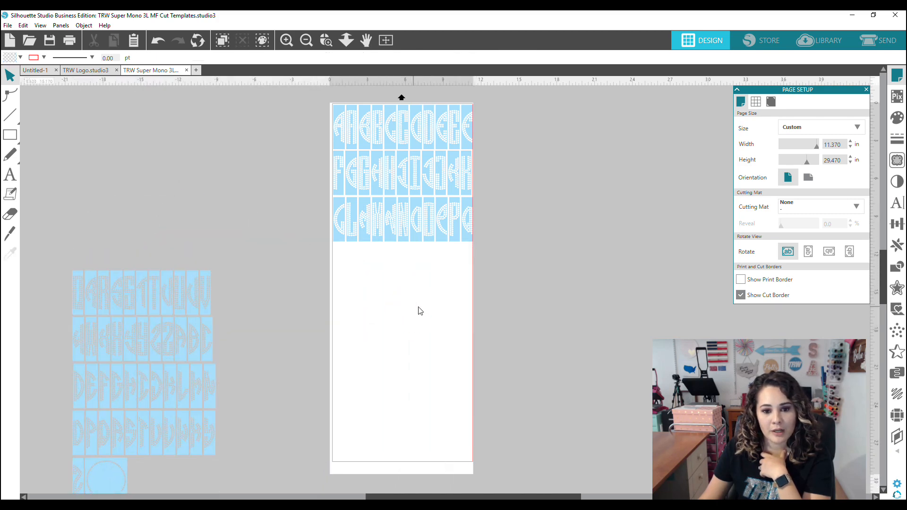
{"action": "left_click_drag", "start_coordinate": [508, 254], "coordinate": [554, 200]}
{"action": "left_click_drag", "start_coordinate": [483, 217], "coordinate": [344, 209]}
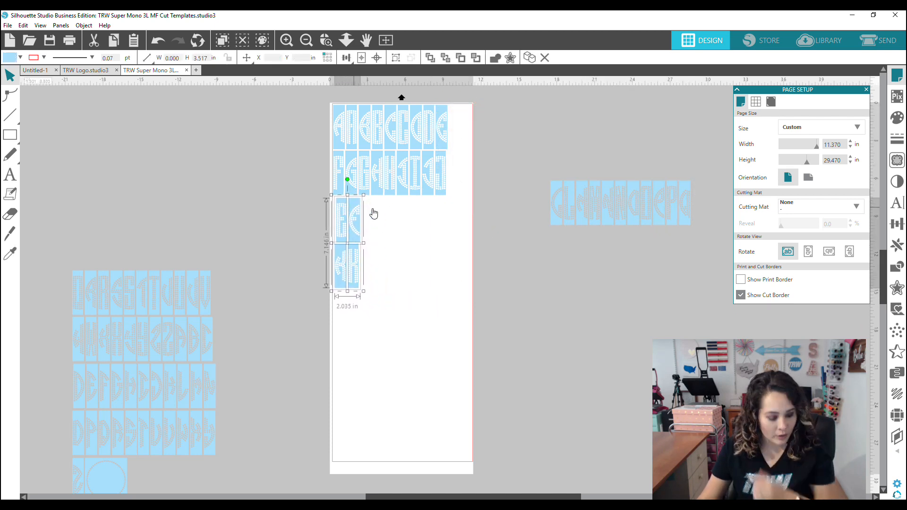
{"action": "left_click_drag", "start_coordinate": [356, 253], "coordinate": [468, 160]}
{"action": "left_click_drag", "start_coordinate": [497, 234], "coordinate": [474, 100]}
{"action": "left_click", "coordinate": [480, 150]}
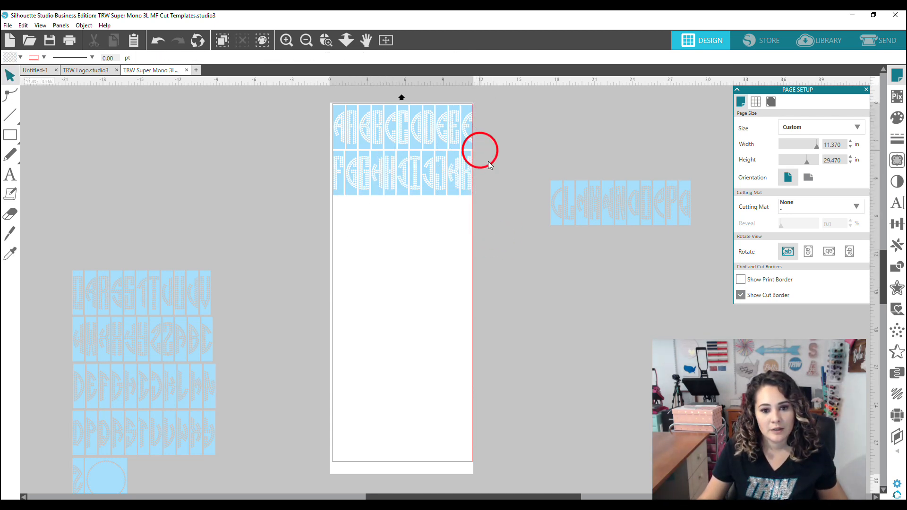
Step: Move the last template of both rows below them at the page's left edge, and nudge the two rows right and slightly down
{"action": "left_click_drag", "start_coordinate": [509, 216], "coordinate": [466, 81]}
{"action": "left_click_drag", "start_coordinate": [466, 127], "coordinate": [340, 225]}
{"action": "left_click_drag", "start_coordinate": [496, 199], "coordinate": [473, 186]}
{"action": "key", "text": "Right"}
{"action": "key", "text": "Right"}
{"action": "key", "text": "Right"}
{"action": "key", "text": "Right"}
{"action": "key", "text": "Right"}
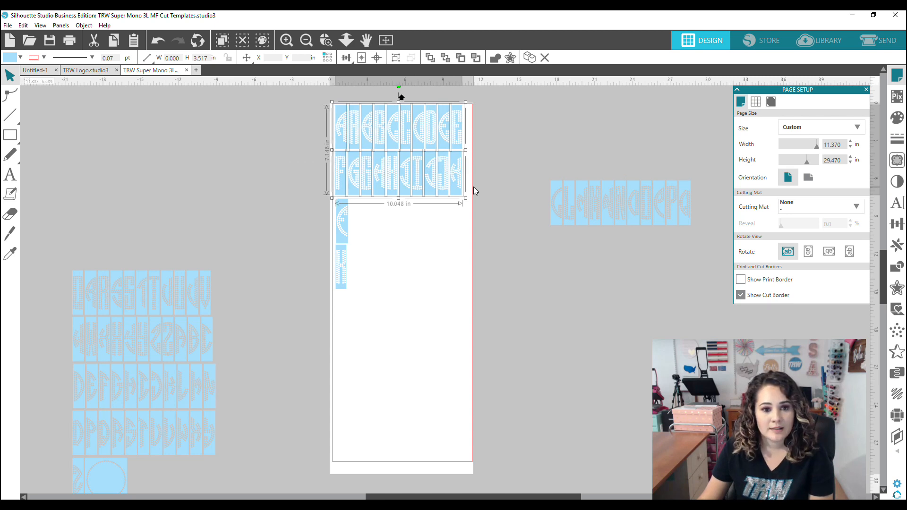
{"action": "key", "text": "Right"}
{"action": "key", "text": "Right"}
{"action": "key", "text": "Down"}
Step: Nudge the two stacked templates below the rows right and slightly up to align with the rows' left edge
{"action": "left_click_drag", "start_coordinate": [433, 357], "coordinate": [296, 209]}
{"action": "key", "text": "Right"}
{"action": "key", "text": "Right"}
{"action": "key", "text": "Right"}
{"action": "key", "text": "Right"}
{"action": "key", "text": "Right"}
{"action": "key", "text": "Right"}
{"action": "key", "text": "Right"}
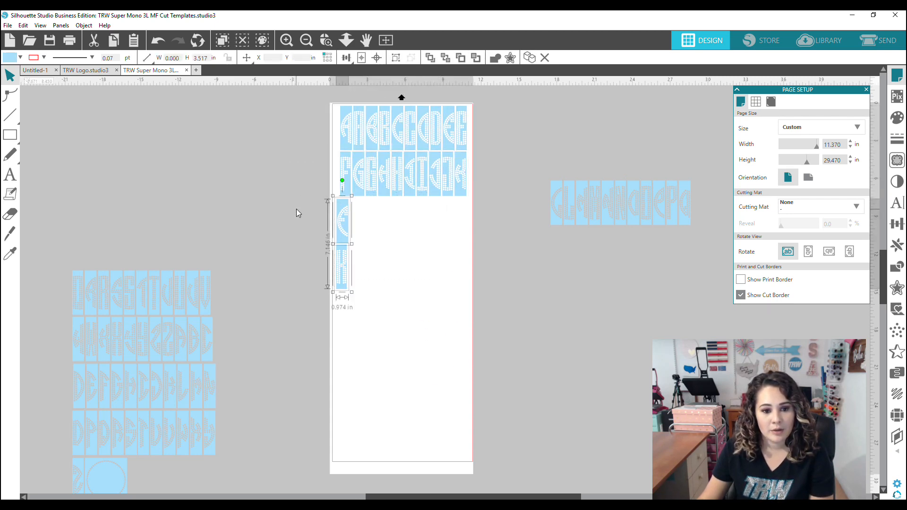
{"action": "key", "text": "Up"}
{"action": "key", "text": "Up"}
{"action": "left_click", "coordinate": [466, 323]}
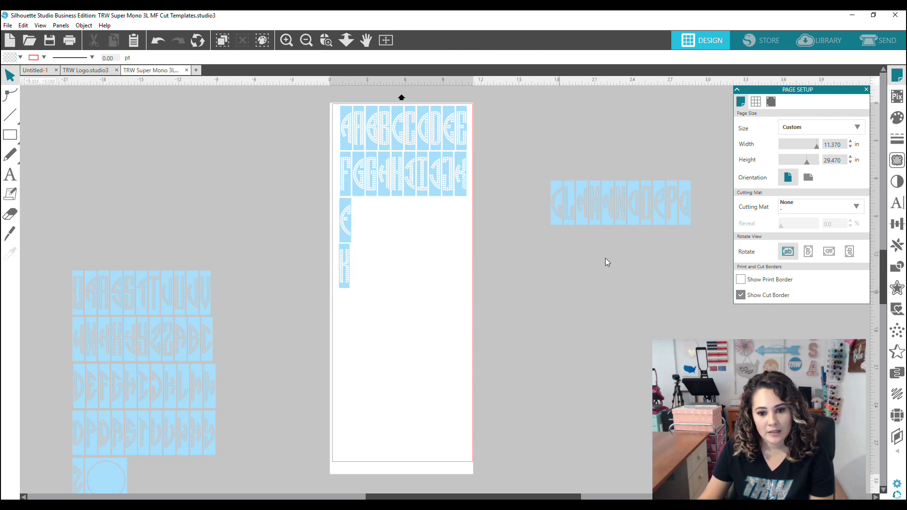
Step: Place the third row's templates except the final Q beside the stacked E, and move the overhanging P beside the K below
{"action": "left_click_drag", "start_coordinate": [532, 121], "coordinate": [668, 271]}
{"action": "left_click_drag", "start_coordinate": [644, 215], "coordinate": [446, 233]}
{"action": "left_click", "coordinate": [515, 238]}
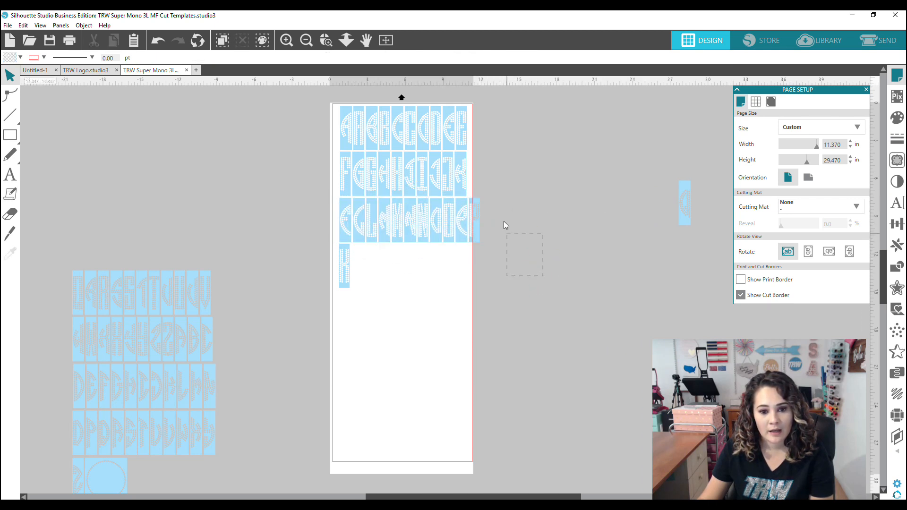
{"action": "left_click_drag", "start_coordinate": [481, 188], "coordinate": [478, 180]}
{"action": "left_click_drag", "start_coordinate": [477, 210], "coordinate": [360, 254]}
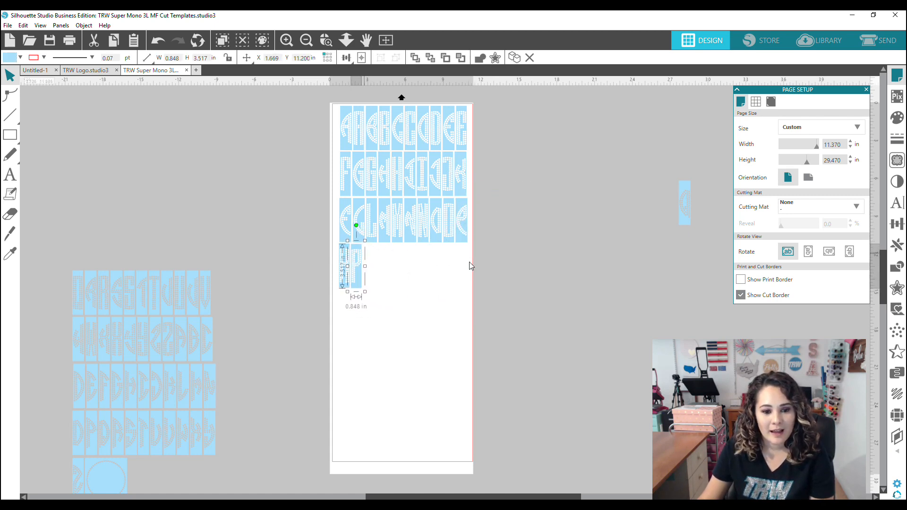
Step: Move the leftover K, P and Q templates off the page and shift the three full rows slightly towards the page's left edge
{"action": "left_click", "coordinate": [726, 243]}
{"action": "left_click_drag", "start_coordinate": [690, 219], "coordinate": [211, 180]}
{"action": "left_click", "coordinate": [415, 278]}
{"action": "left_click", "coordinate": [307, 114]}
{"action": "left_click_drag", "start_coordinate": [329, 97], "coordinate": [478, 233]}
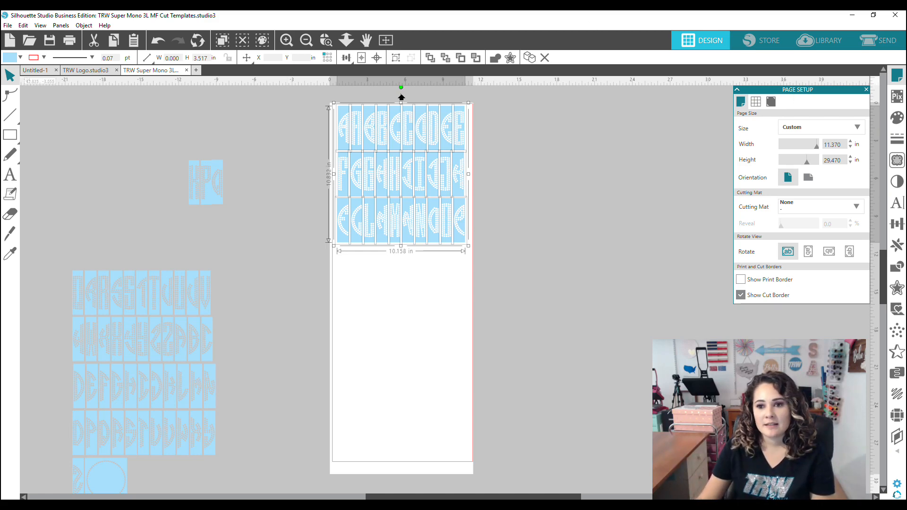
Step: Set up the cut job with the MagicFlock material and set the selected templates to Cut
{"action": "left_click", "coordinate": [877, 40]}
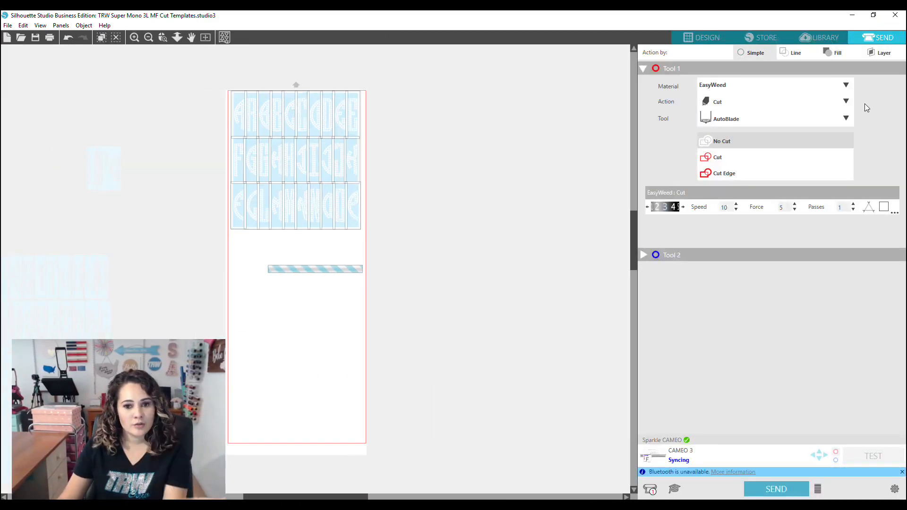
{"action": "left_click", "coordinate": [746, 85]}
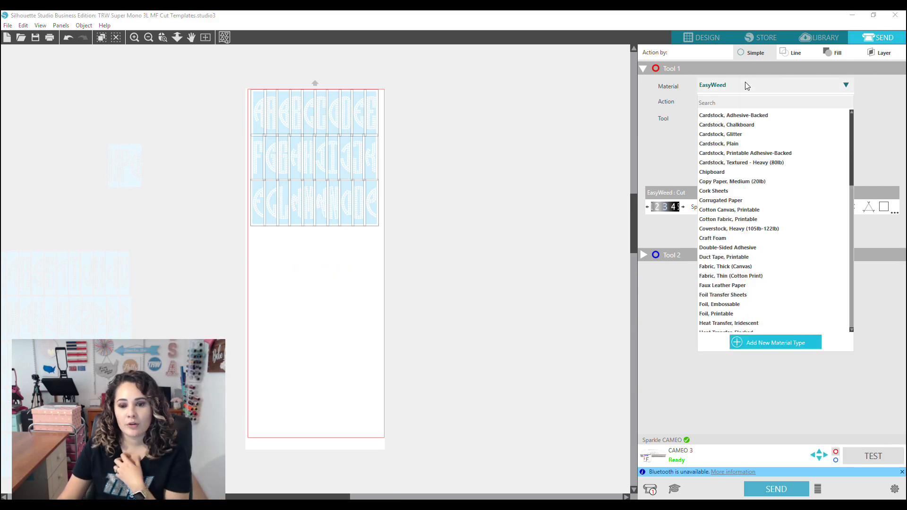
{"action": "left_click_drag", "start_coordinate": [851, 185], "coordinate": [846, 330]}
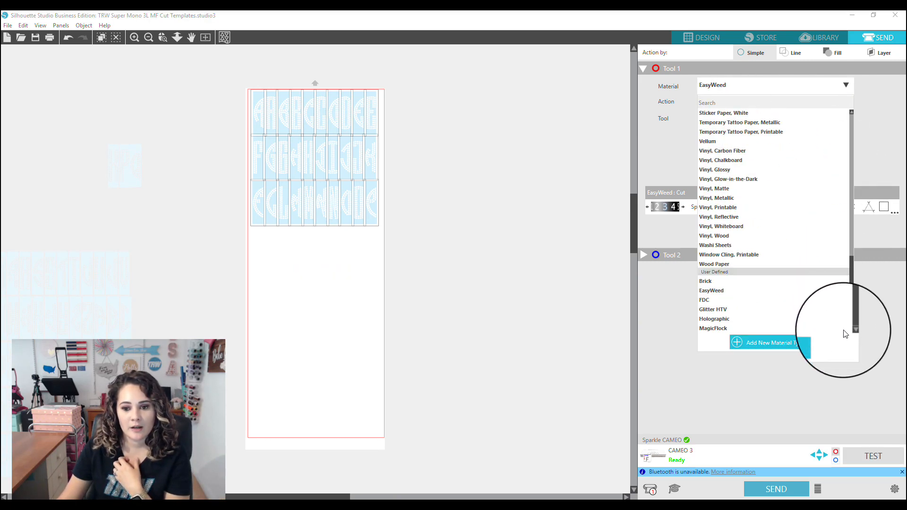
{"action": "left_click", "coordinate": [711, 332]}
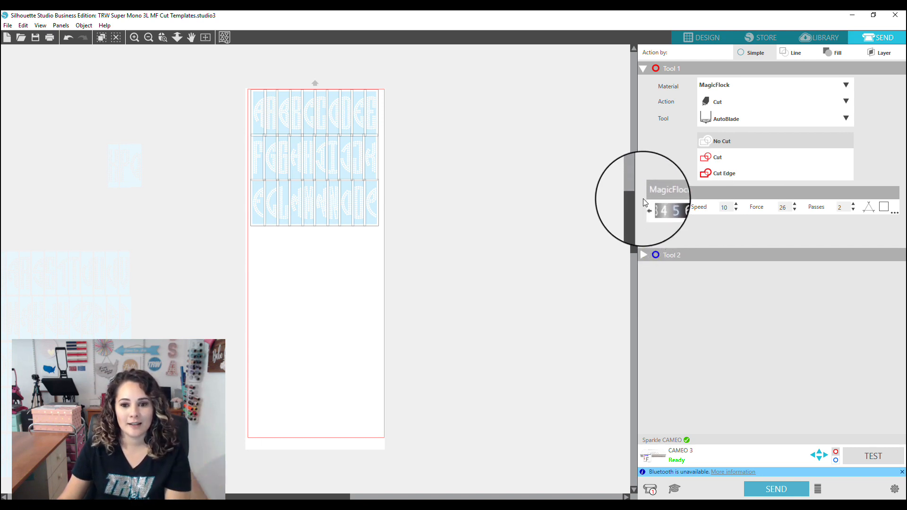
{"action": "left_click", "coordinate": [715, 159]}
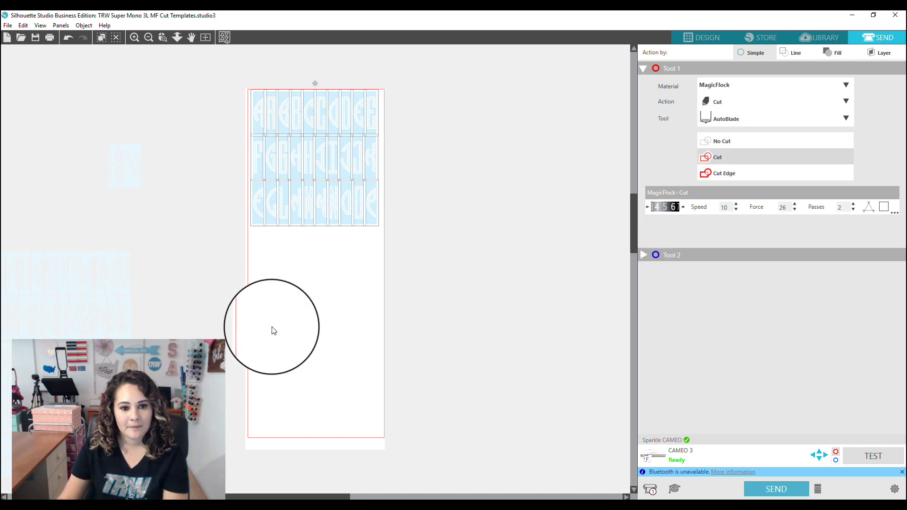